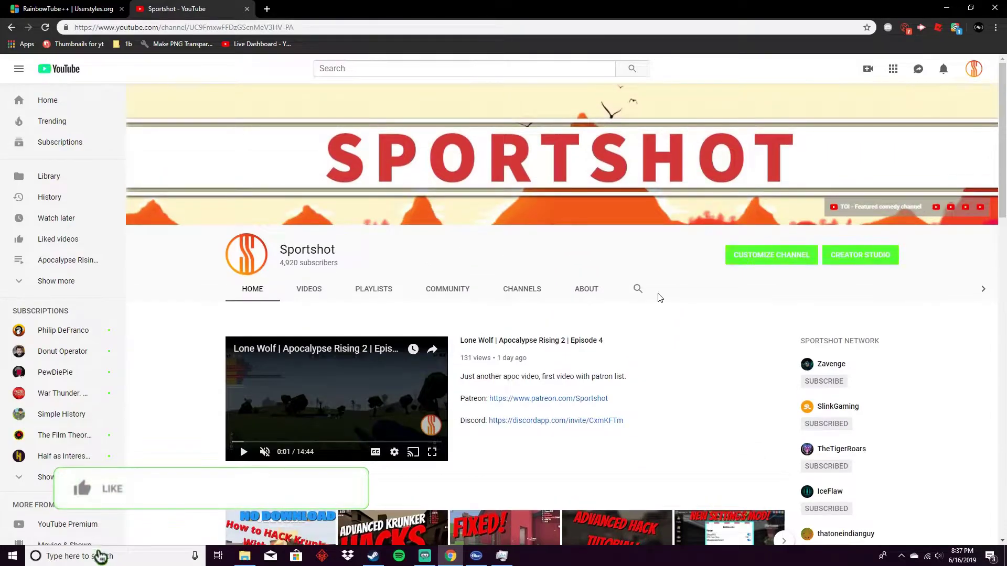
# Leave a new tab open, then browse the Sportshot channel's newest Krunker Hacks video and its description
pyautogui.click(350, 260)
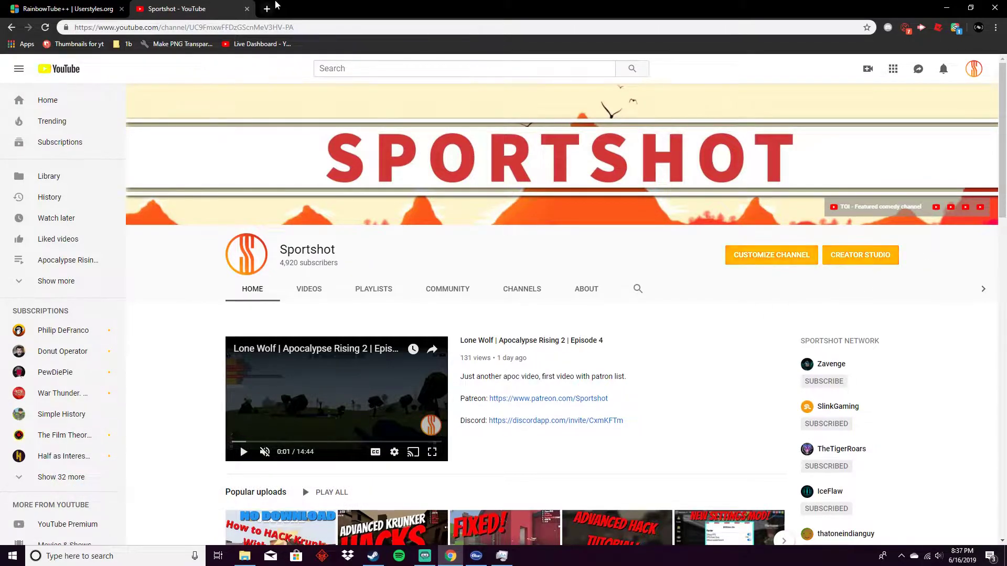
pyautogui.hotkey('ctrl', 't')
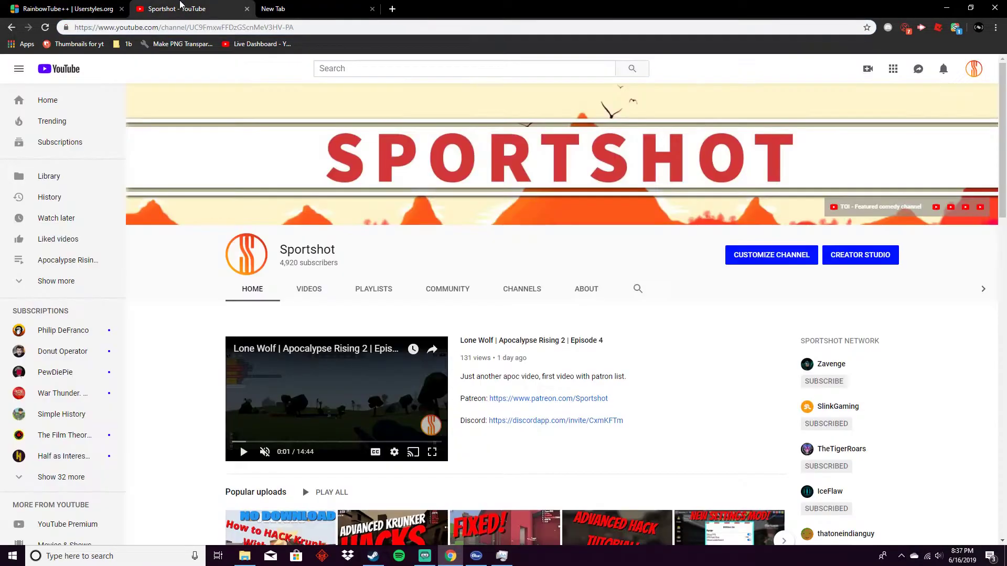
pyautogui.click(182, 9)
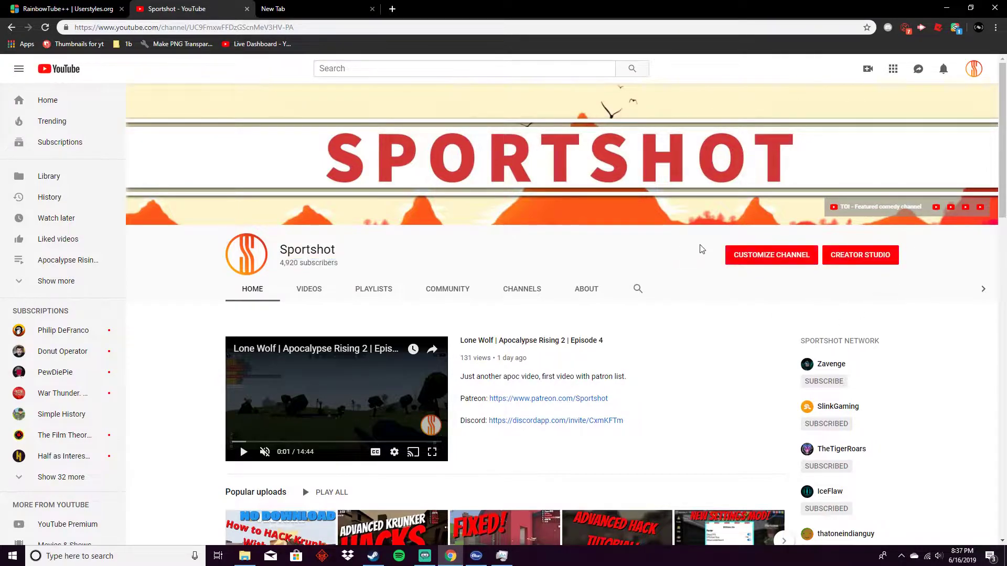
pyautogui.scroll(-2, 799, 268)
pyautogui.scroll(-3, 188, 272)
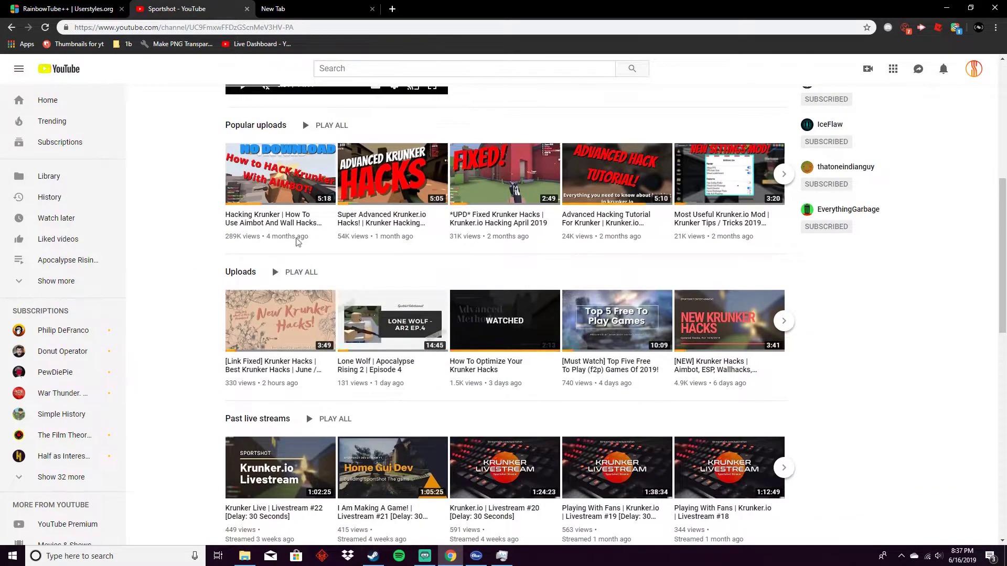
pyautogui.scroll(-2, 546, 288)
pyautogui.scroll(-1, 296, 130)
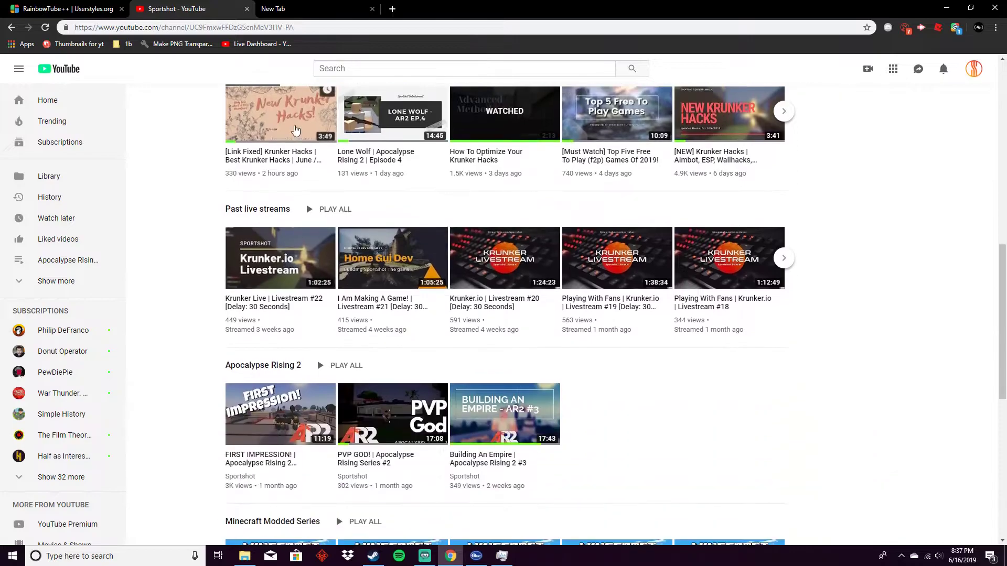
pyautogui.click(296, 130)
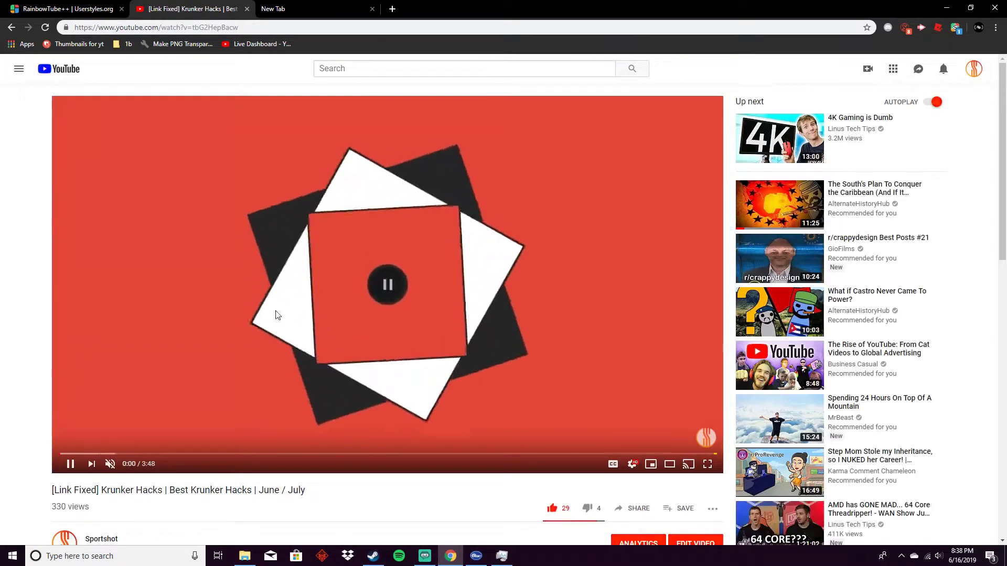
pyautogui.scroll(-4, 119, 269)
pyautogui.click(97, 293)
pyautogui.scroll(-10, 121, 292)
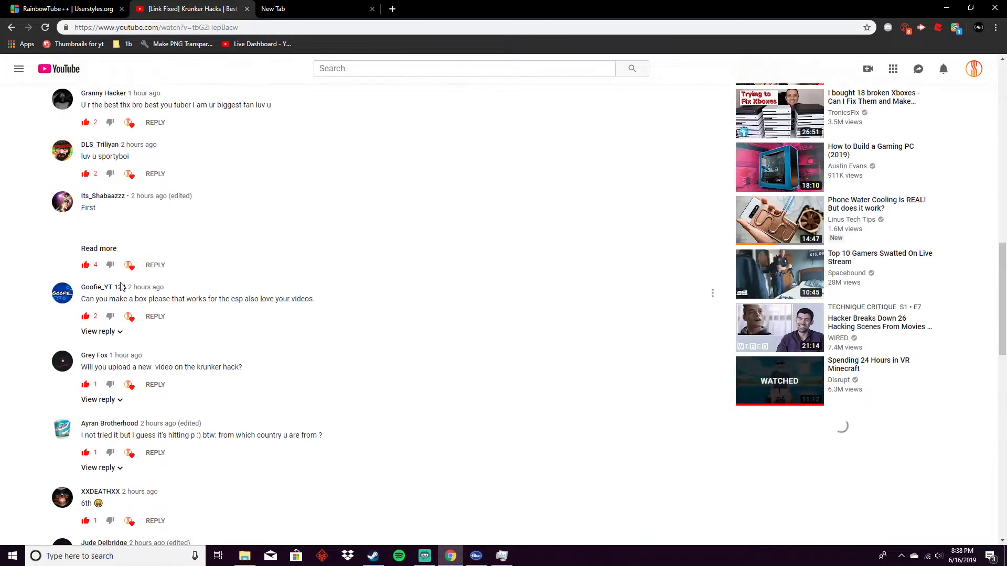
pyautogui.scroll(8, 158, 290)
pyautogui.scroll(1, 241, 290)
pyautogui.scroll(2, 244, 300)
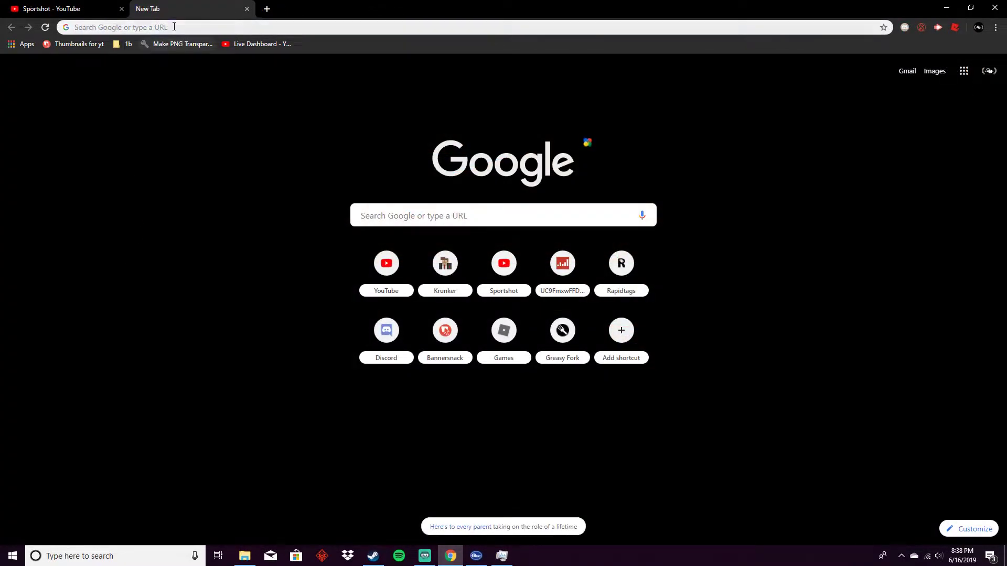
# Search Google for the Chrome Web Store and land on its Extensions page
pyautogui.click(174, 26)
pyautogui.write('chrome e')
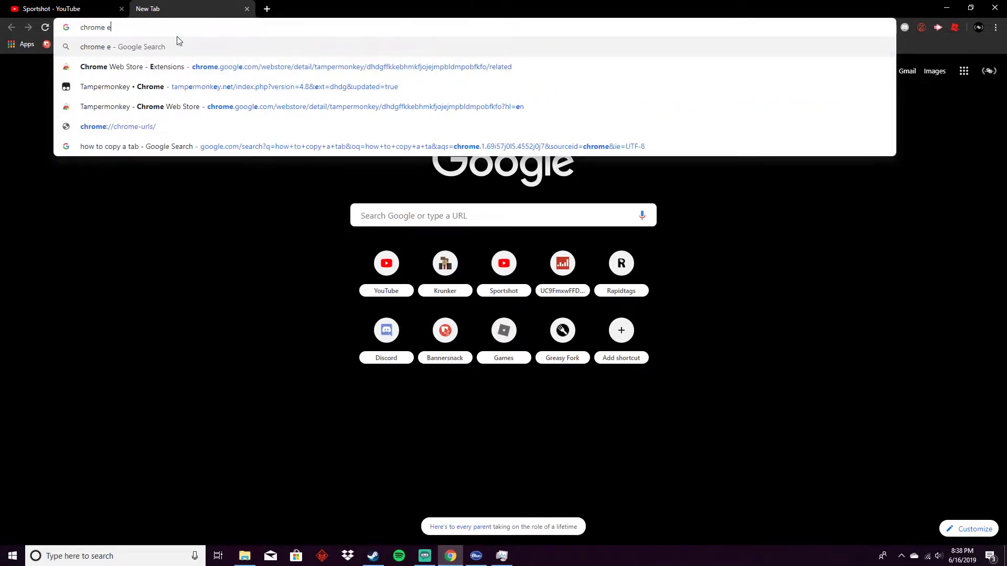
pyautogui.write('xtention')
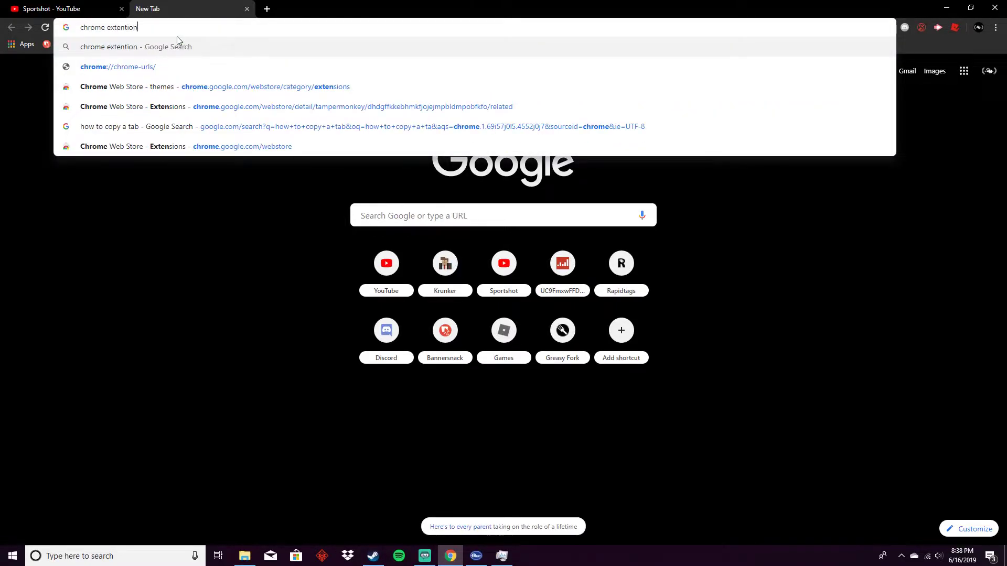
pyautogui.write('store')
pyautogui.press('Return')
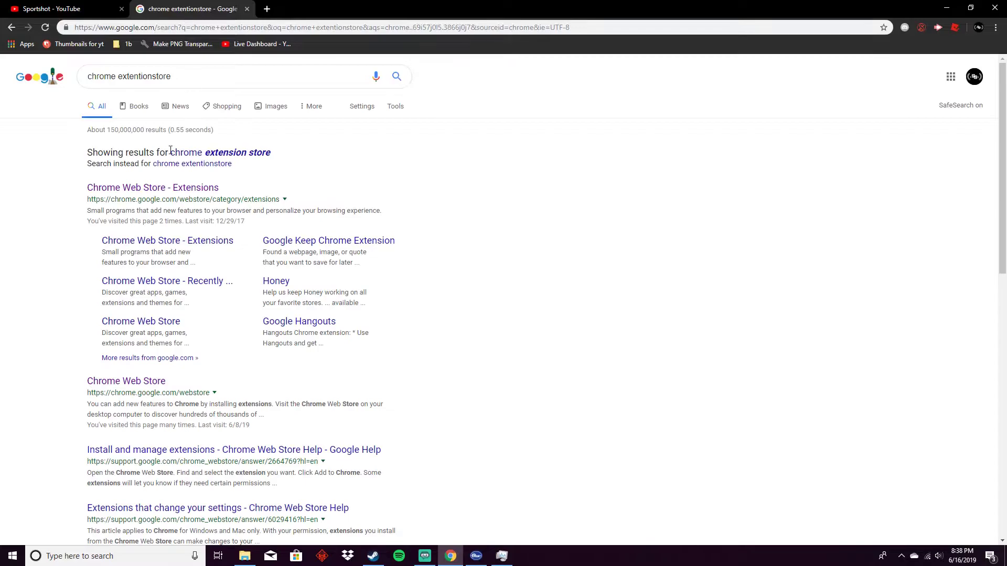
pyautogui.click(160, 188)
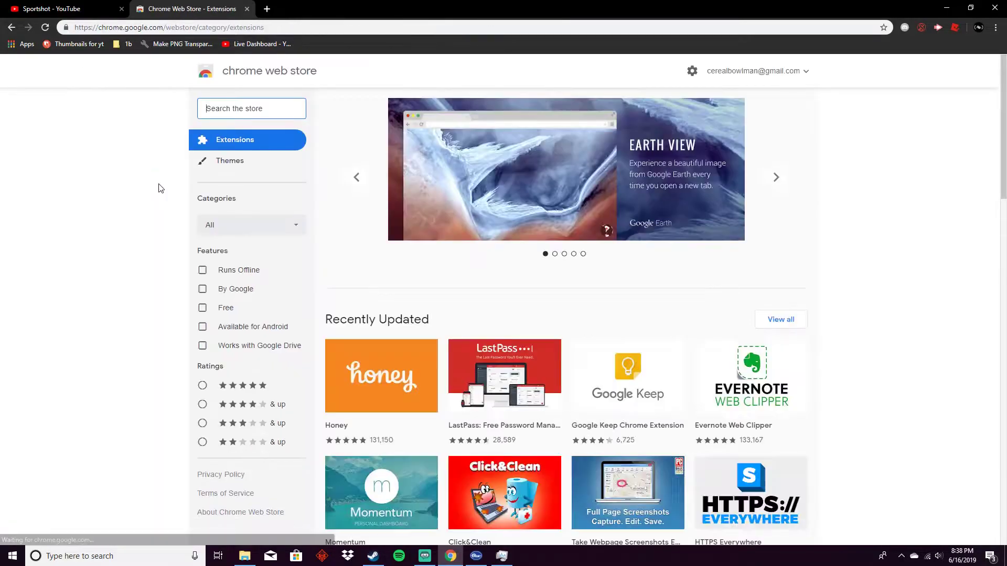
pyautogui.scroll(-5, 268, 224)
pyautogui.scroll(5, 244, 182)
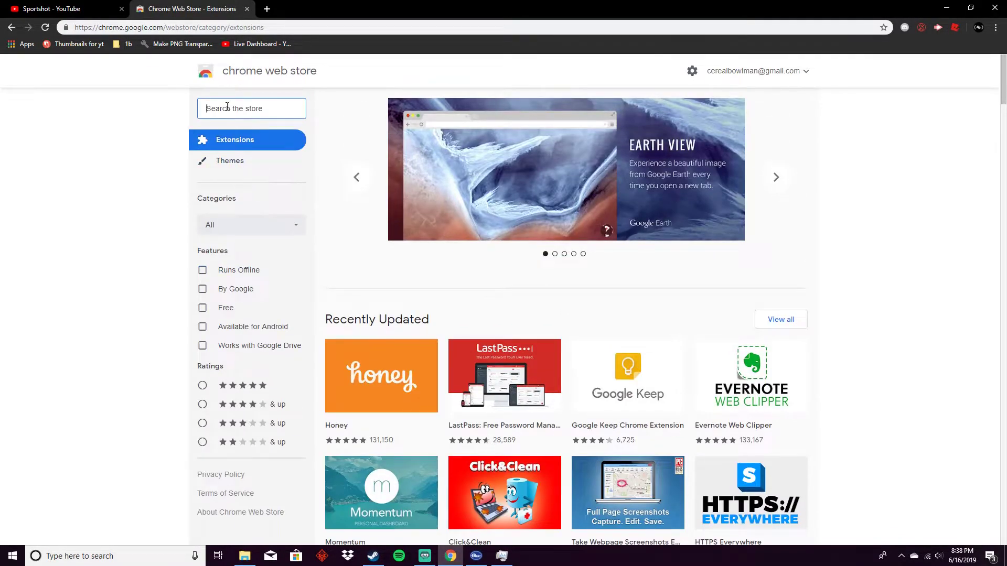
pyautogui.write('stylish')
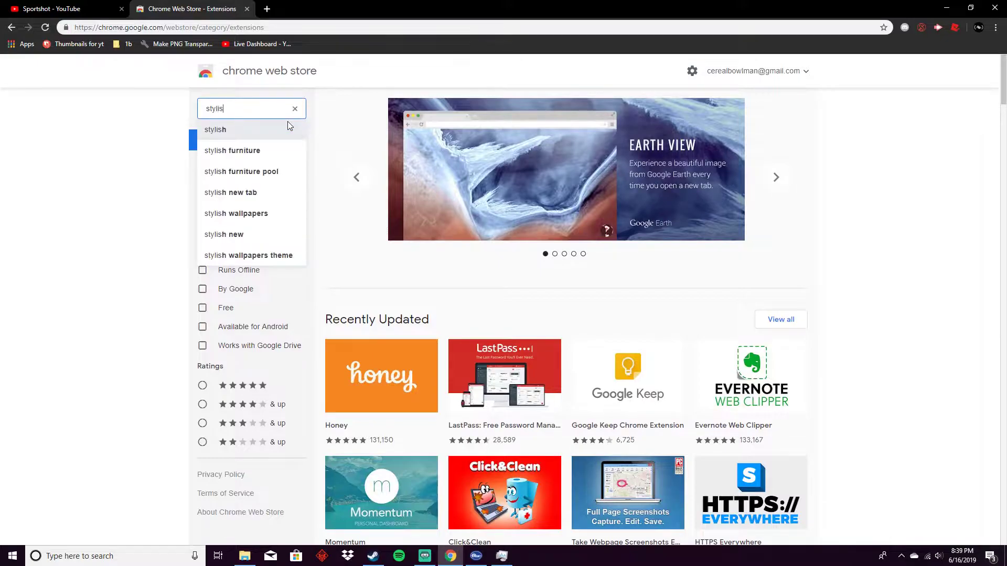
# Find 'stylish' in the store and add the Stylish extension to Chrome
pyautogui.press('Return')
pyautogui.click(770, 192)
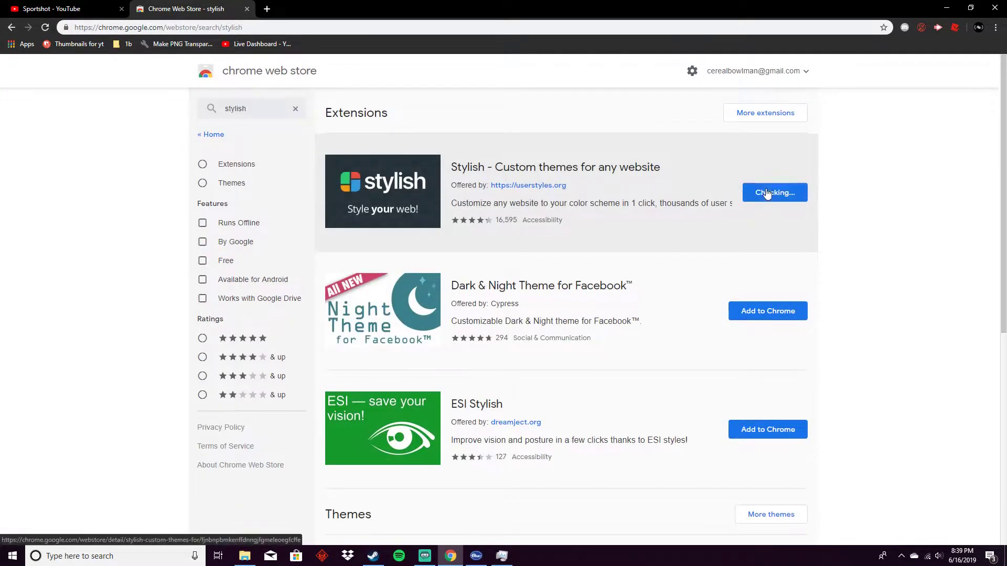
pyautogui.click(521, 120)
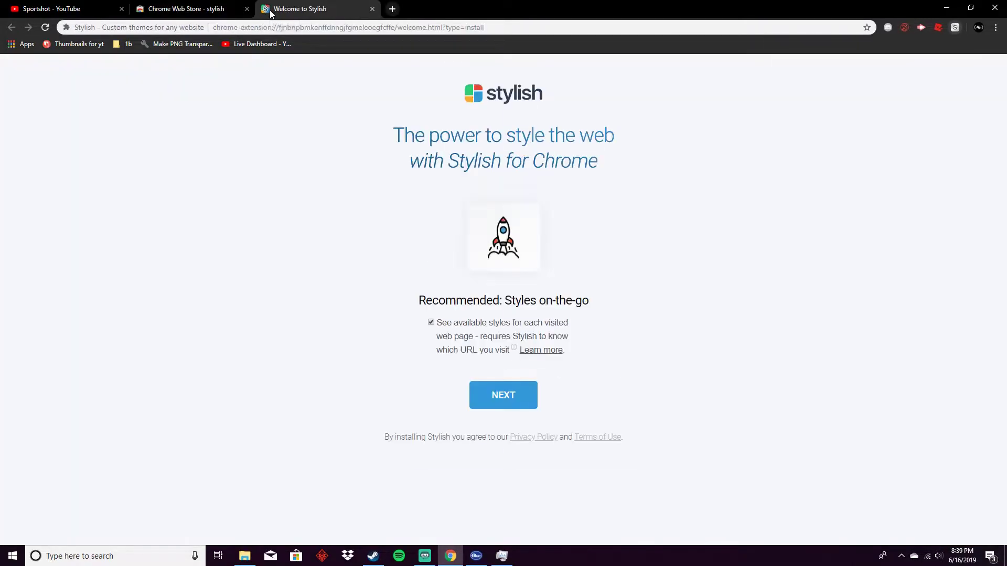
# Get past the Stylish welcome and Android popup and install the Nyan Cat progress bar style
pyautogui.click(507, 404)
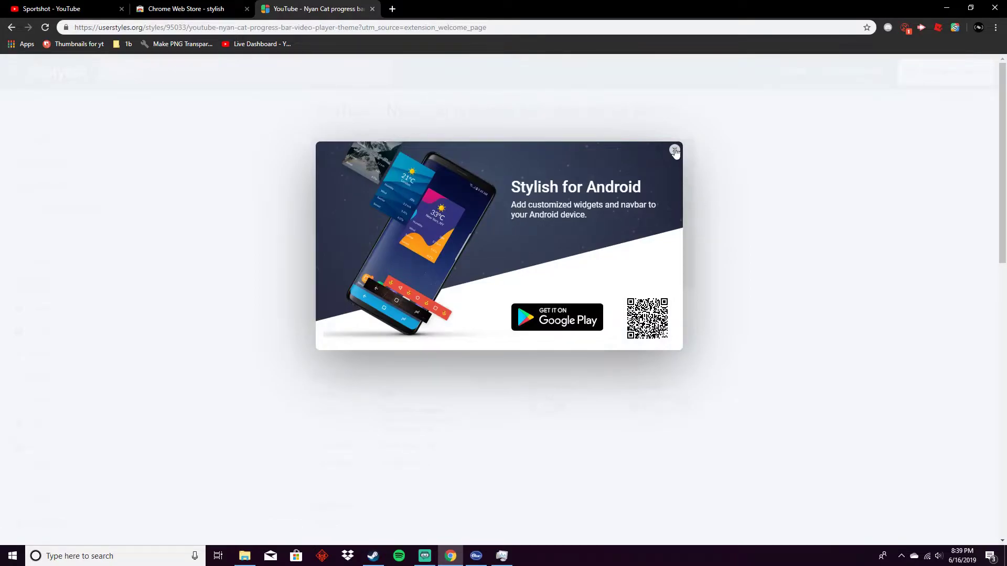
pyautogui.click(675, 150)
pyautogui.scroll(-3, 426, 270)
pyautogui.scroll(-1, 427, 270)
pyautogui.scroll(4, 293, 192)
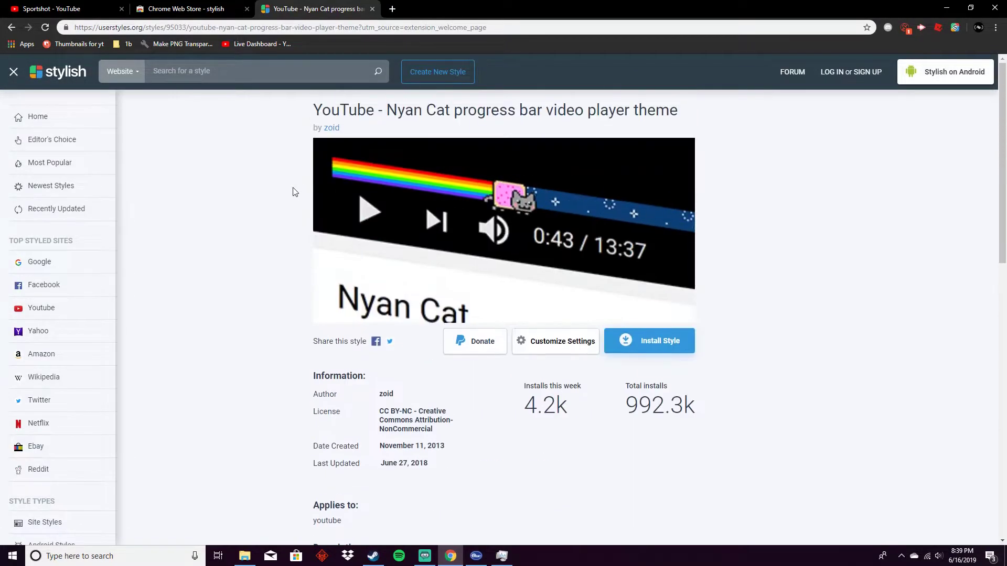
pyautogui.scroll(-3, 382, 246)
pyautogui.scroll(3, 383, 246)
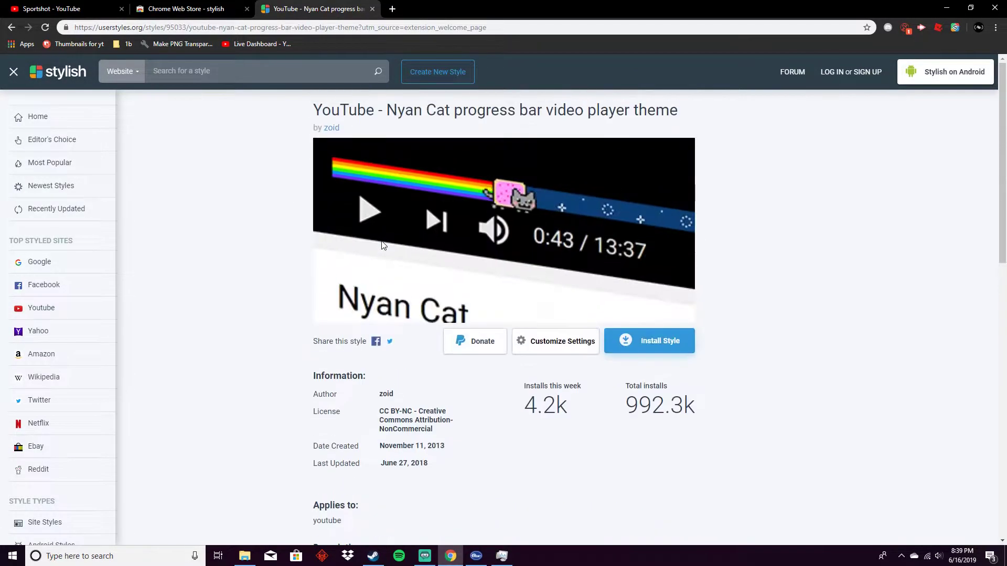
pyautogui.click(662, 343)
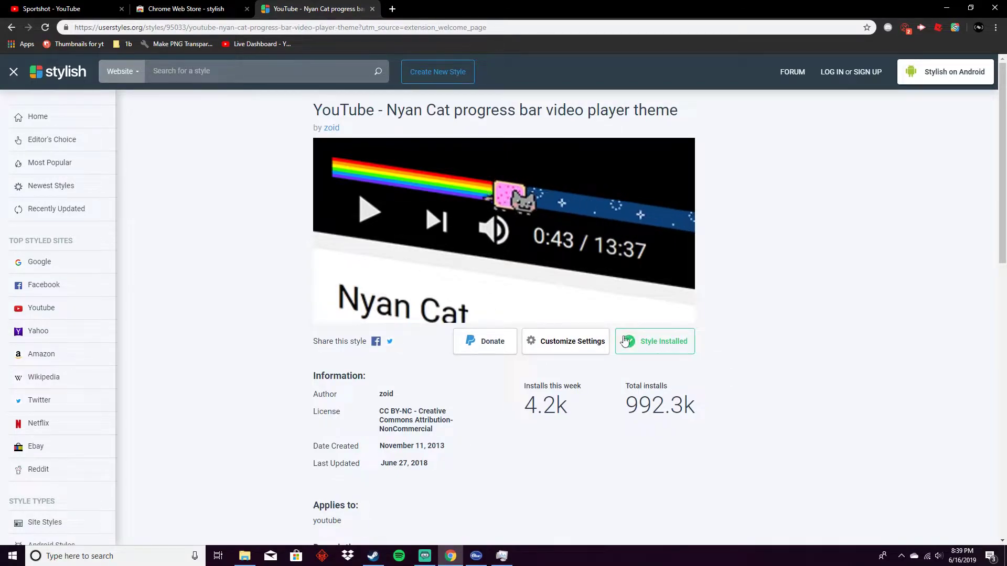
# Replace the old YouTube tab with a new one loading the pasted Sportshot channel address
pyautogui.click(120, 9)
pyautogui.click(266, 9)
pyautogui.hotkey('ctrl', 'v')
pyautogui.press('Return')
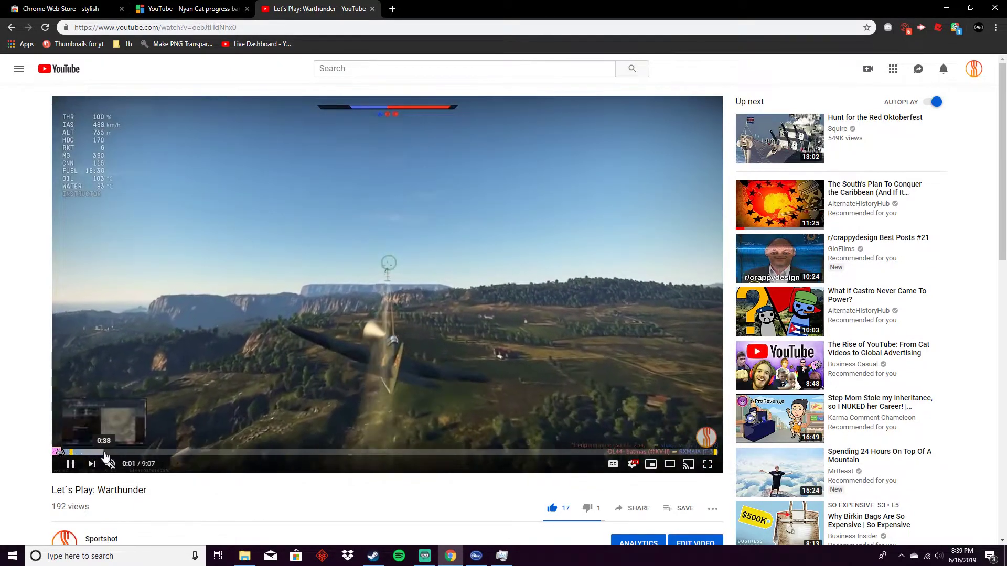
# Jump the Warthunder video to 0:56 and resume playback to see the Nyan Cat bar
pyautogui.click(122, 453)
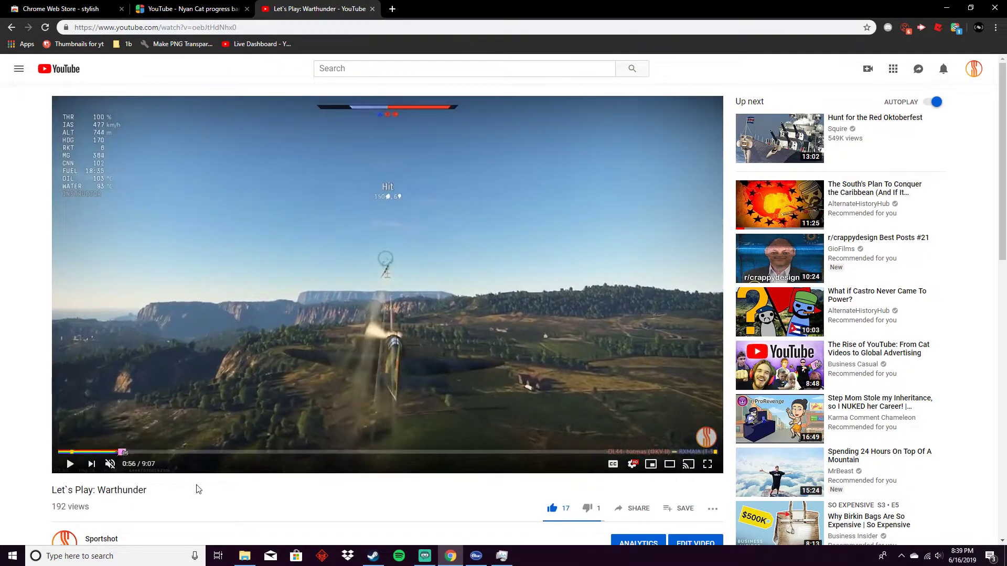
pyautogui.click(69, 464)
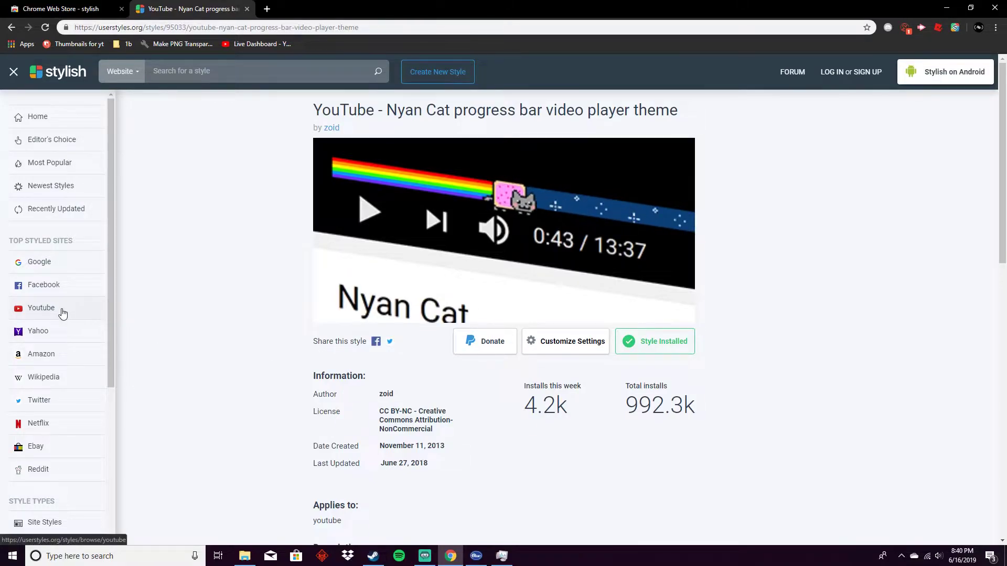
# From the YouTube themes list, install the Custom colors video progress bar style and show its settings
pyautogui.click(62, 313)
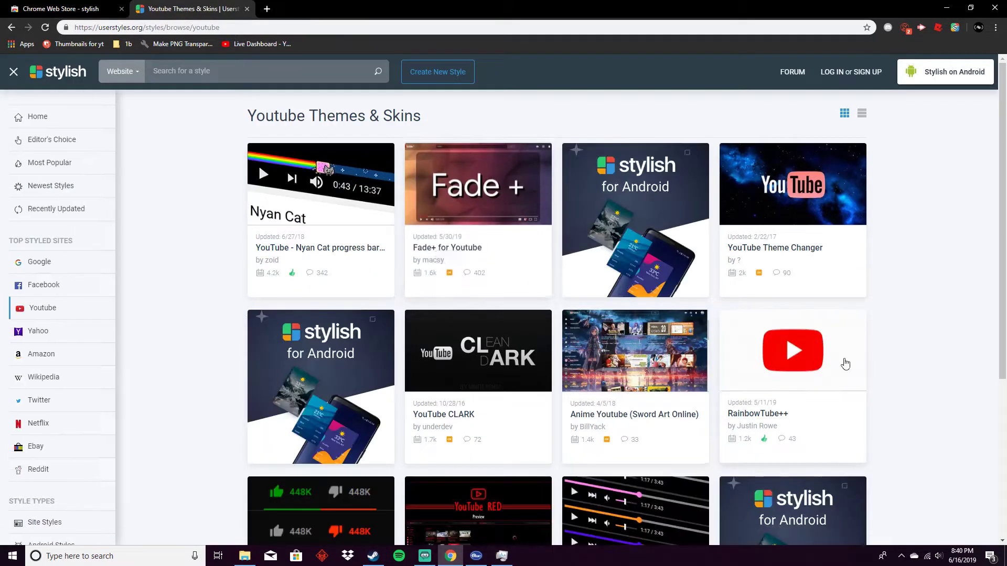
pyautogui.scroll(-3, 843, 362)
pyautogui.scroll(1, 928, 284)
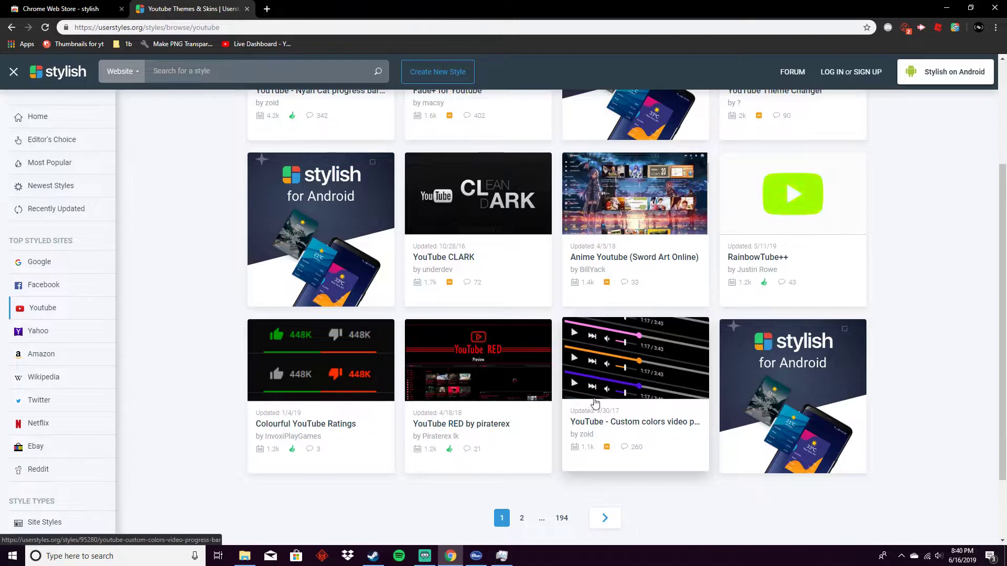
pyautogui.click(646, 425)
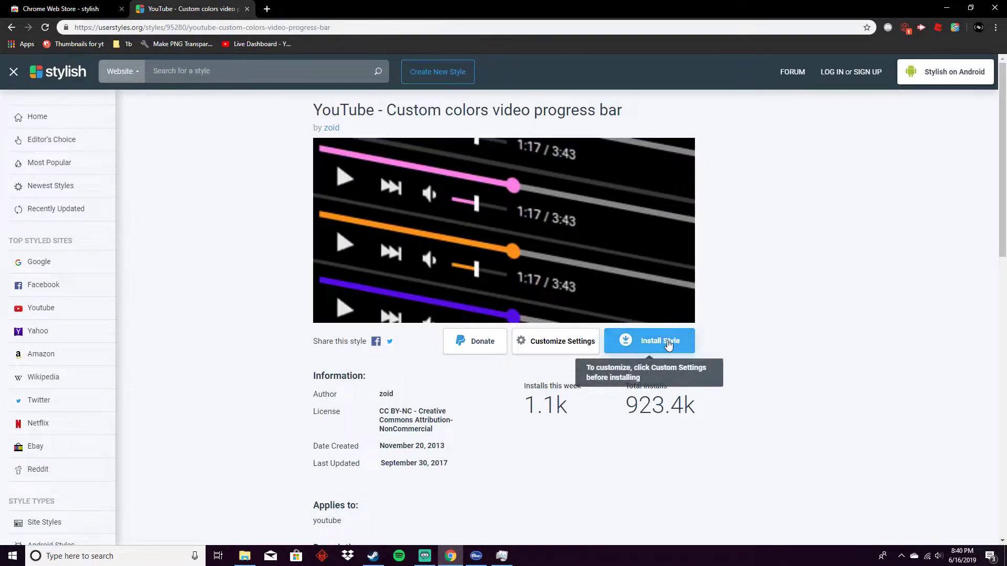
pyautogui.click(641, 346)
pyautogui.click(580, 348)
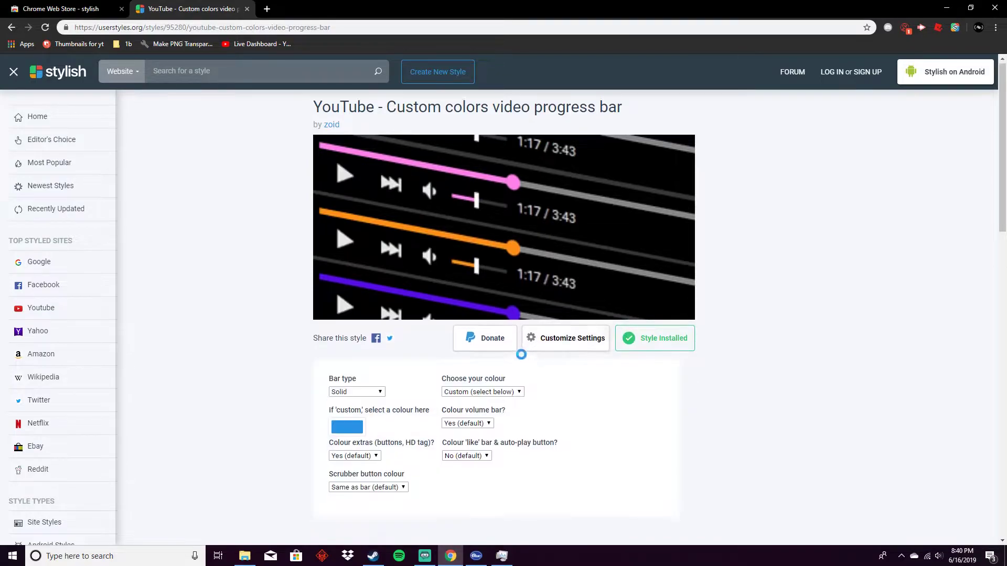
pyautogui.scroll(-2, 472, 346)
# Set the progress bar's custom colour to orange in the colour picker
pyautogui.click(346, 325)
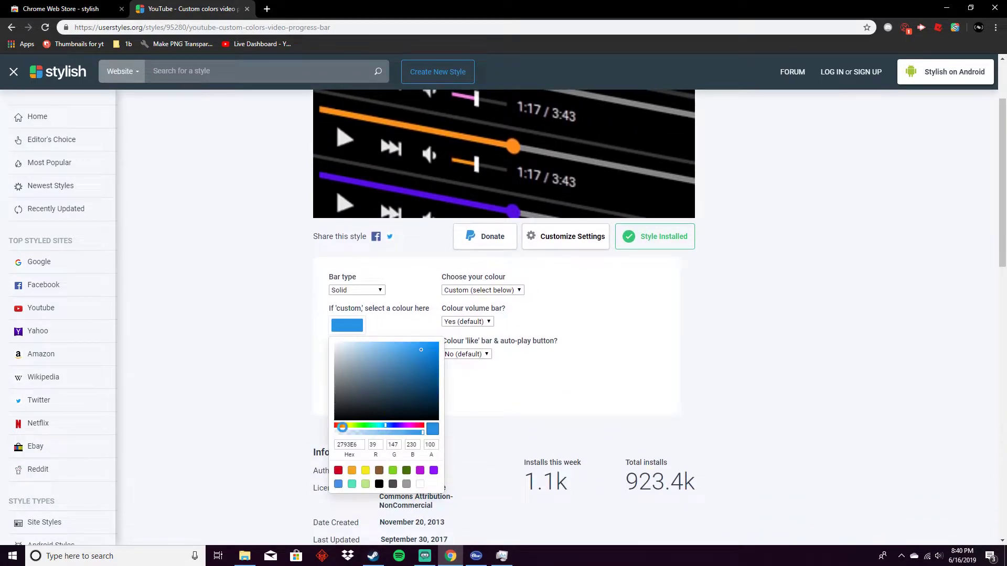
pyautogui.click(337, 426)
pyautogui.click(352, 472)
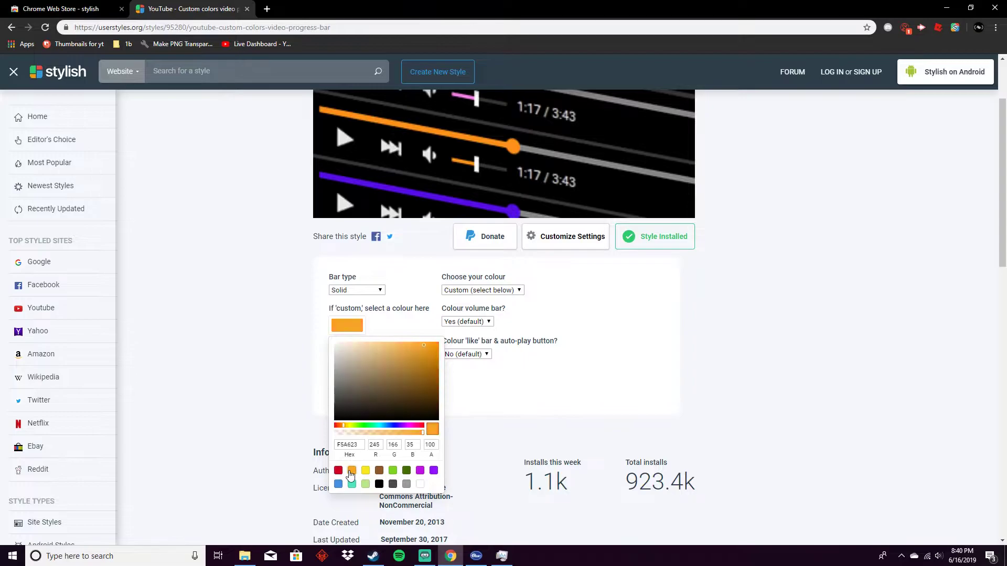
pyautogui.click(293, 349)
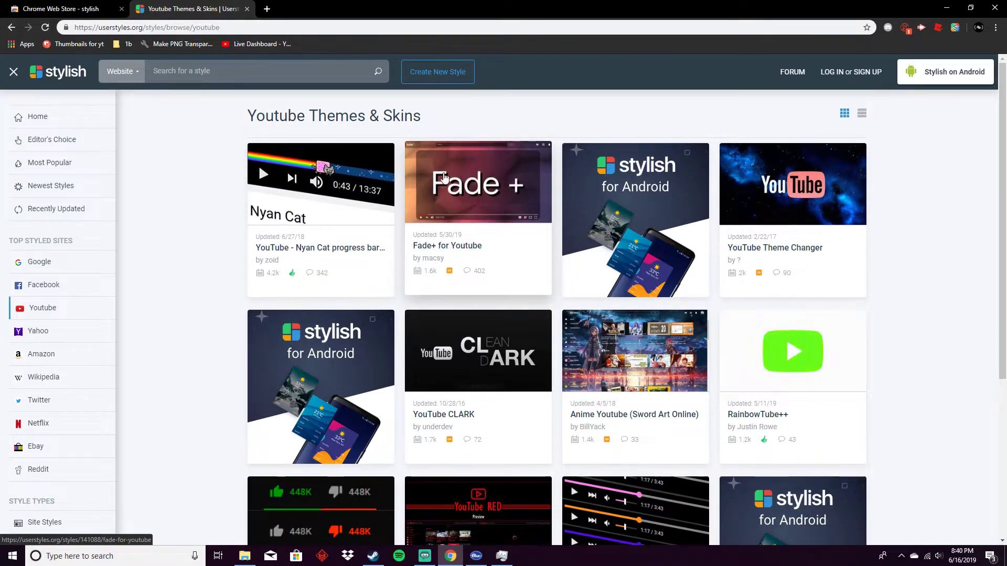
# Install the Fade+ for Youtube style from its Userstyles page
pyautogui.click(445, 179)
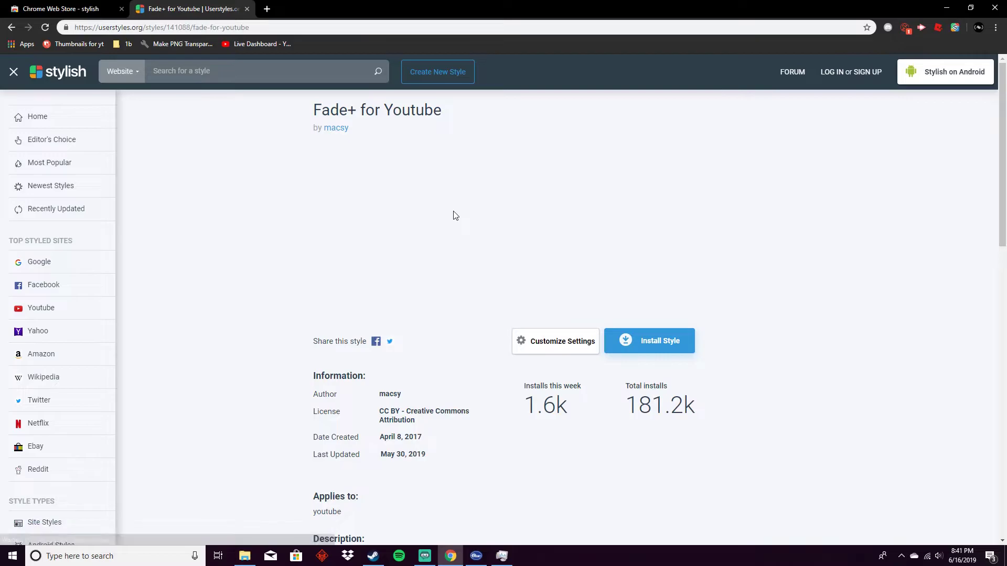
pyautogui.scroll(-4, 456, 225)
pyautogui.scroll(4, 456, 220)
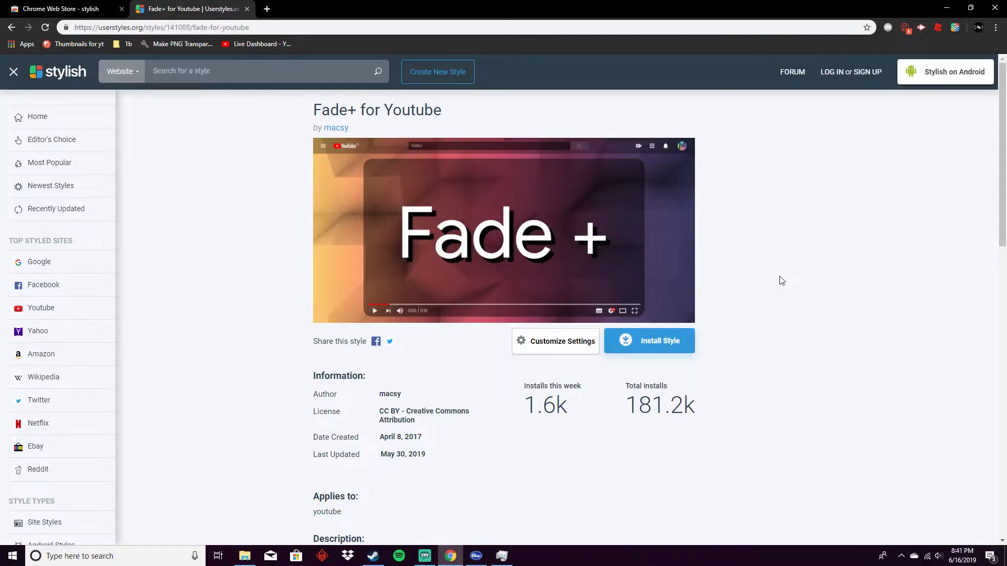
pyautogui.click(671, 344)
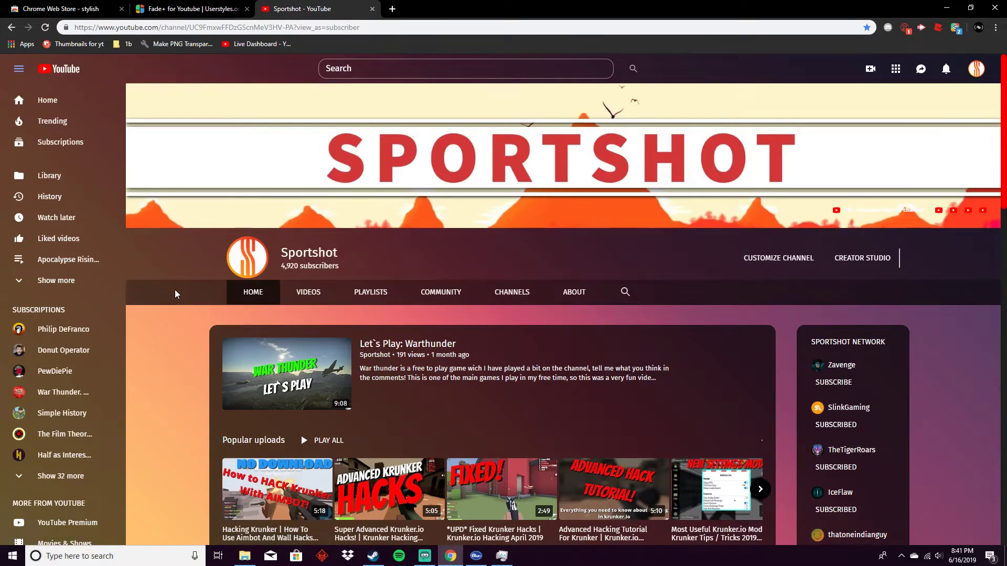
pyautogui.scroll(-5, 175, 289)
pyautogui.scroll(2, 175, 289)
pyautogui.scroll(3, 177, 285)
# Check the Sportshot Videos and Home tabs and the player settings menu under the Fade+ look
pyautogui.click(308, 292)
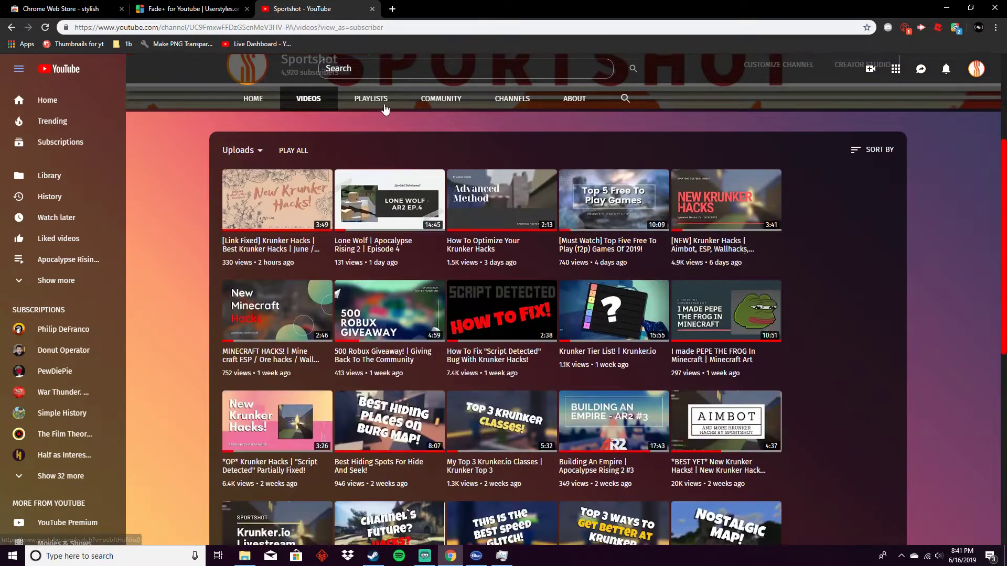
pyautogui.click(246, 107)
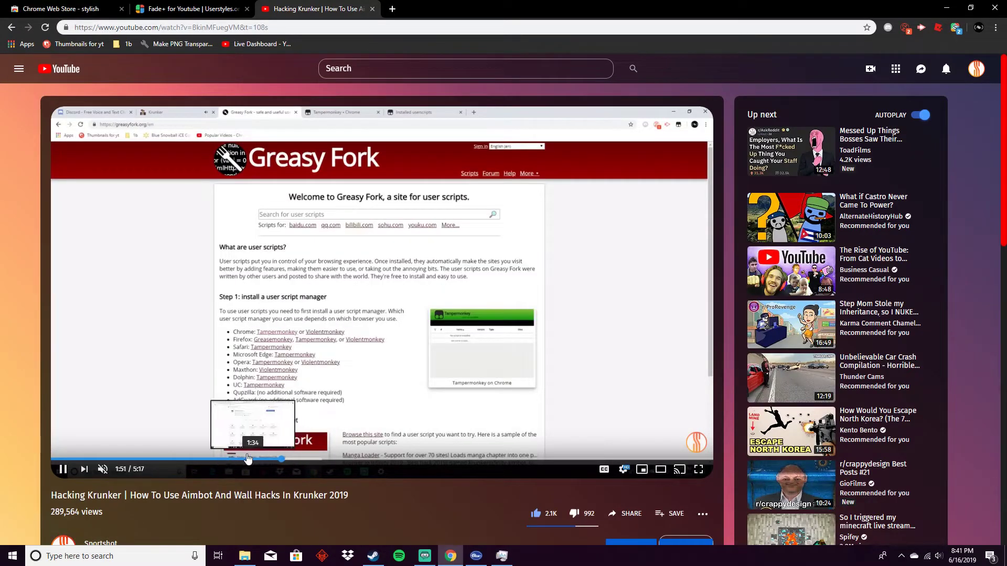
pyautogui.click(623, 471)
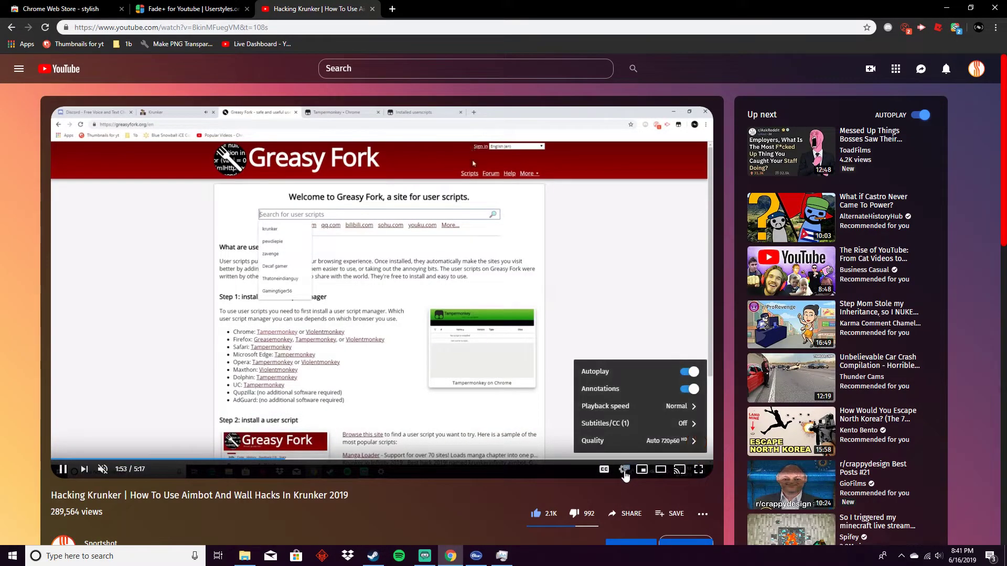
pyautogui.click(628, 472)
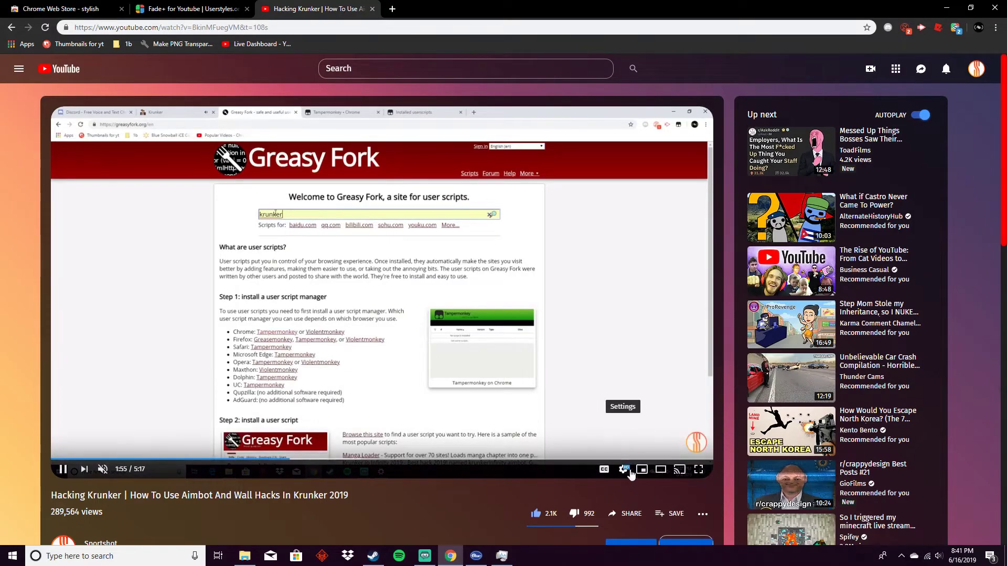
pyautogui.scroll(-5, 494, 408)
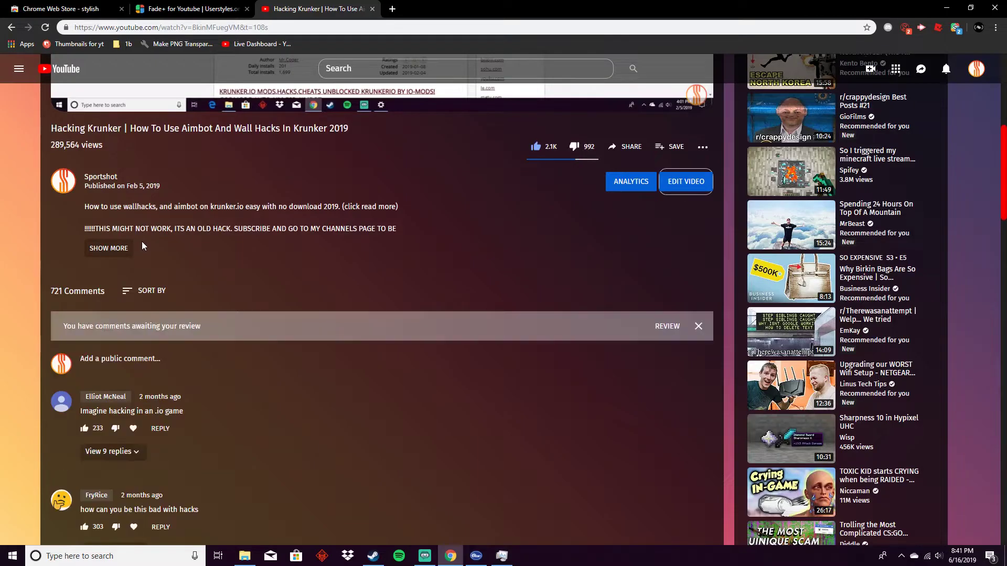
pyautogui.scroll(5, 142, 243)
# Return to the Fade+ for Youtube page and close the Hacking Krunker video tab
pyautogui.click(189, 9)
pyautogui.scroll(-5, 336, 216)
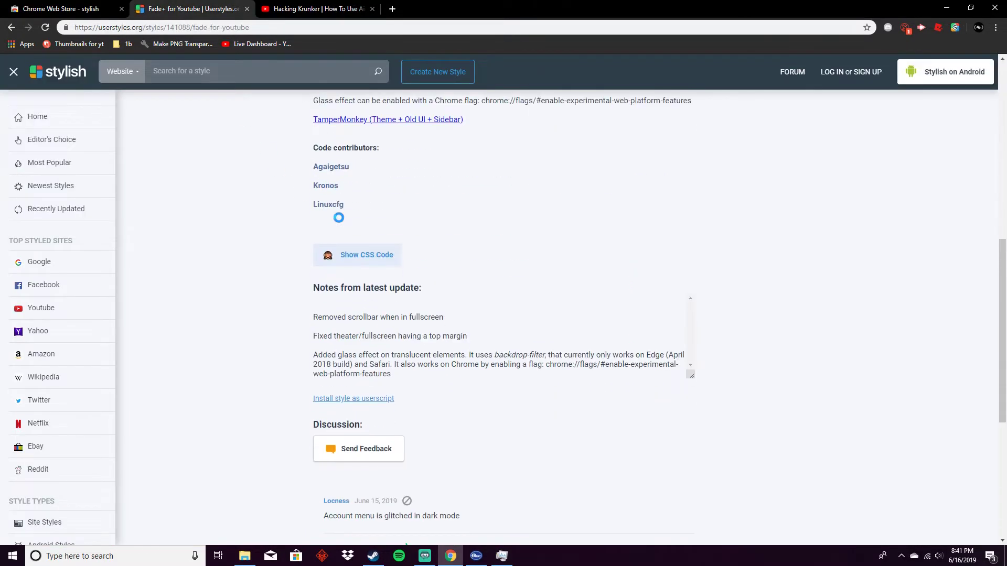
pyautogui.scroll(5, 338, 219)
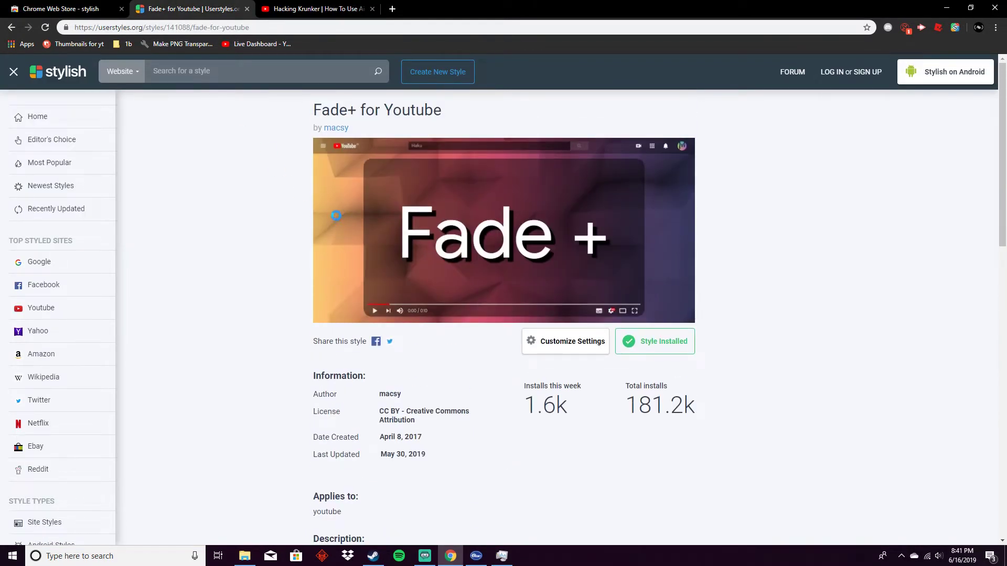
pyautogui.click(372, 11)
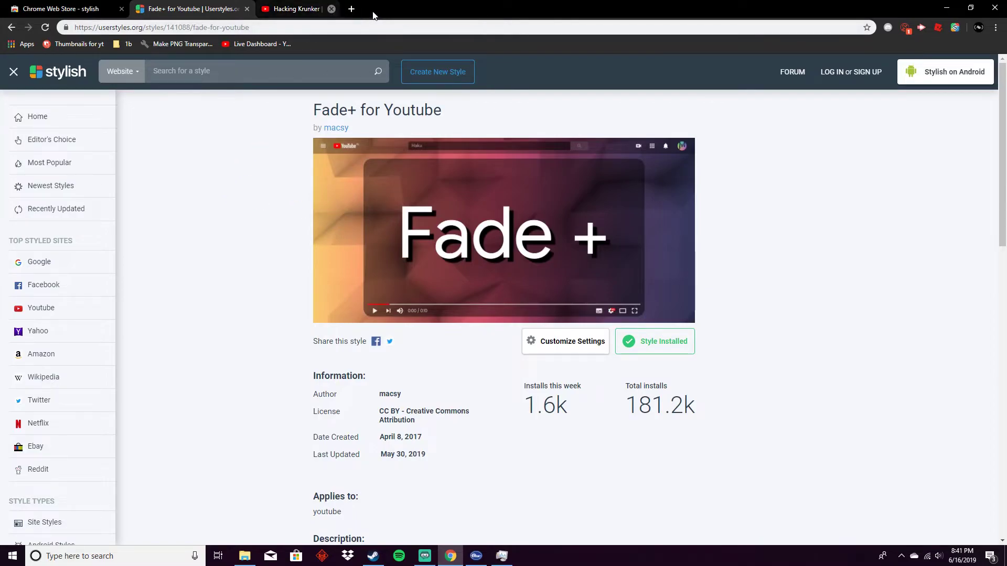